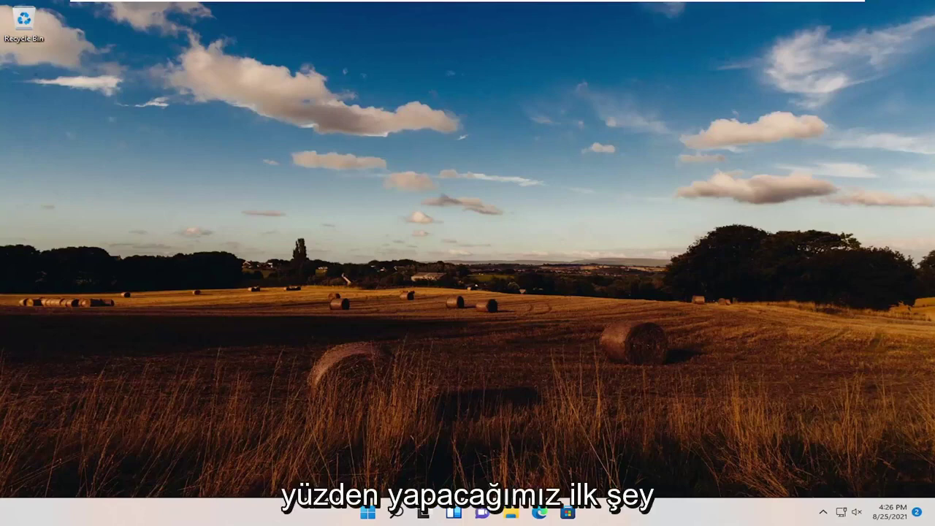
Open the Windows search panel from the taskbar Search icon.
left_click(395, 512)
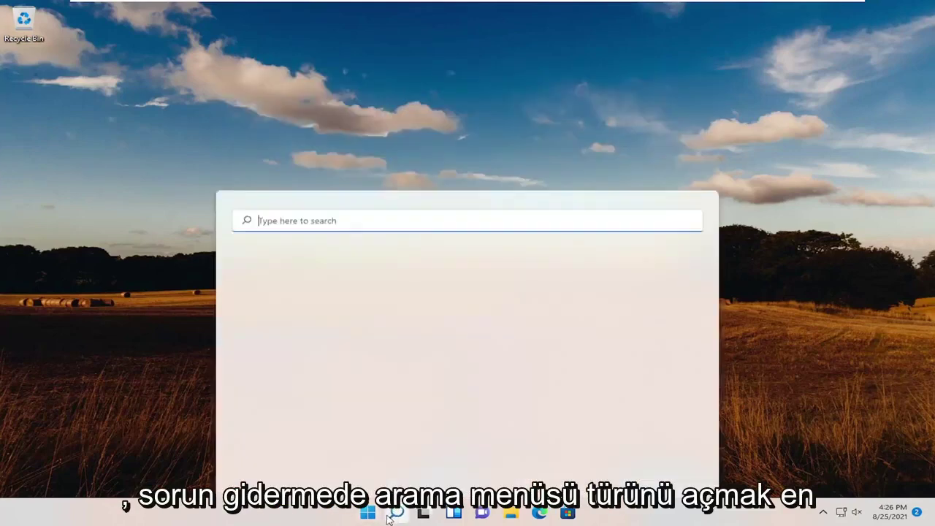
Run the Windows Update troubleshooter from Other troubleshooters, then close it and Settings.
type("troubleshoot")
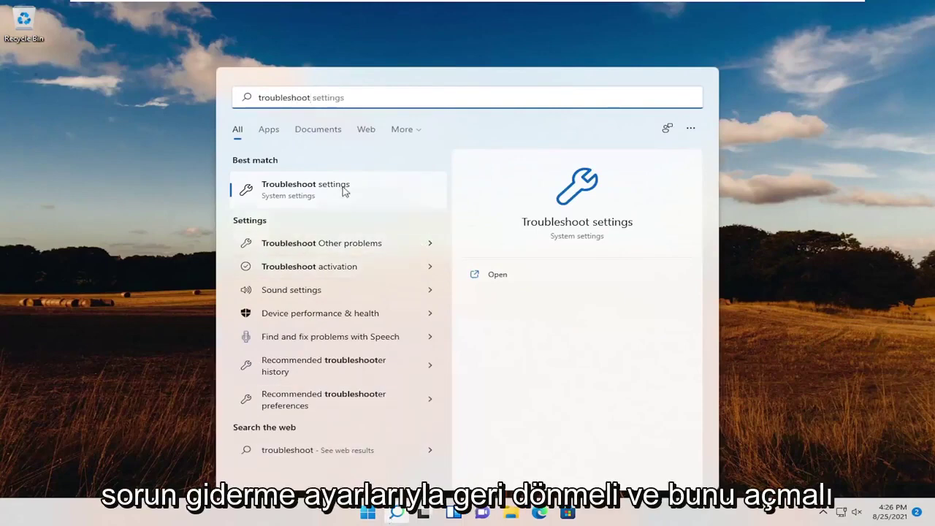
left_click(290, 192)
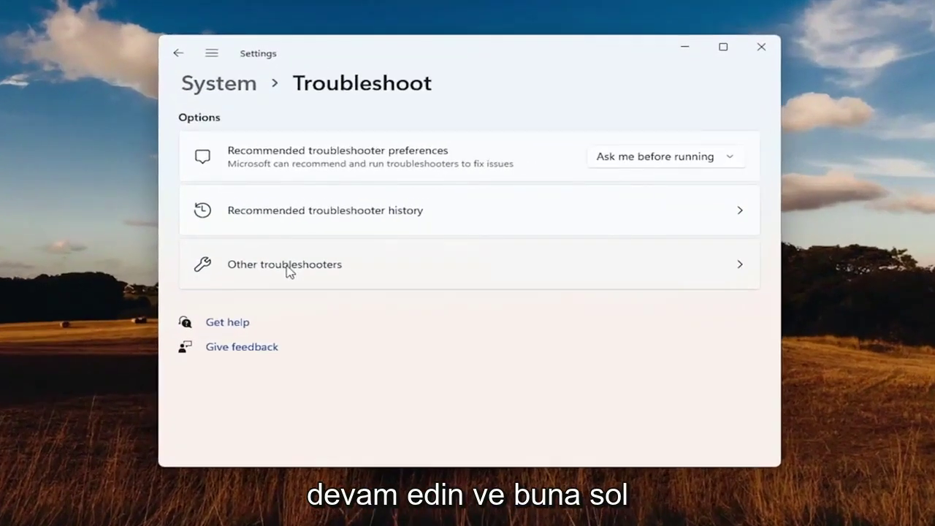
left_click(287, 267)
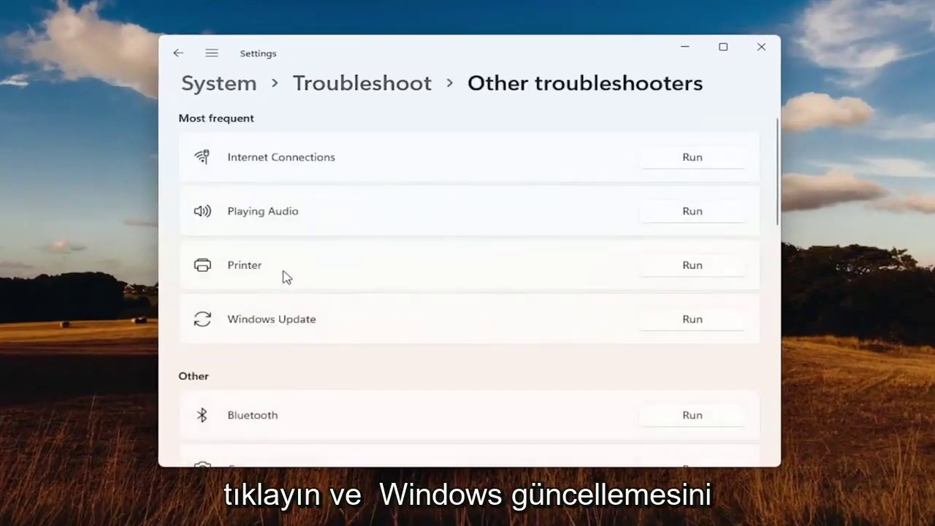
left_click(692, 321)
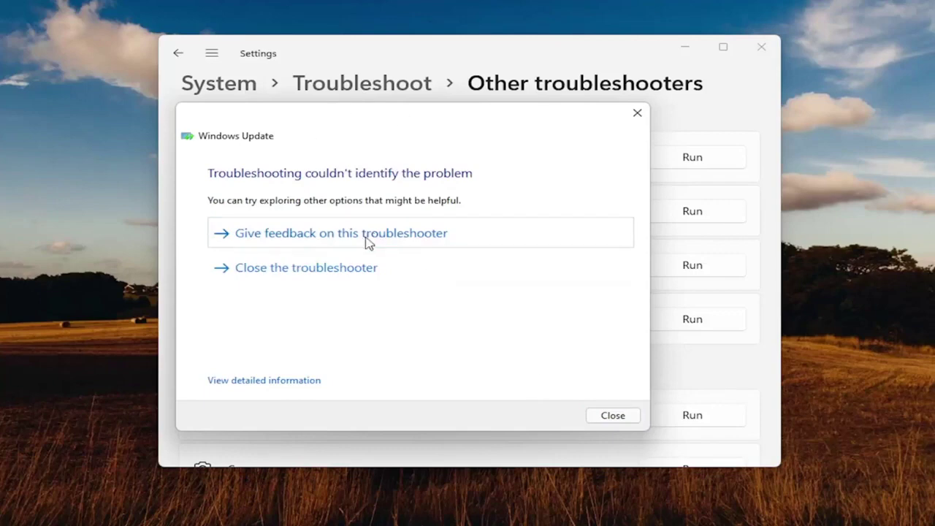
left_click(611, 416)
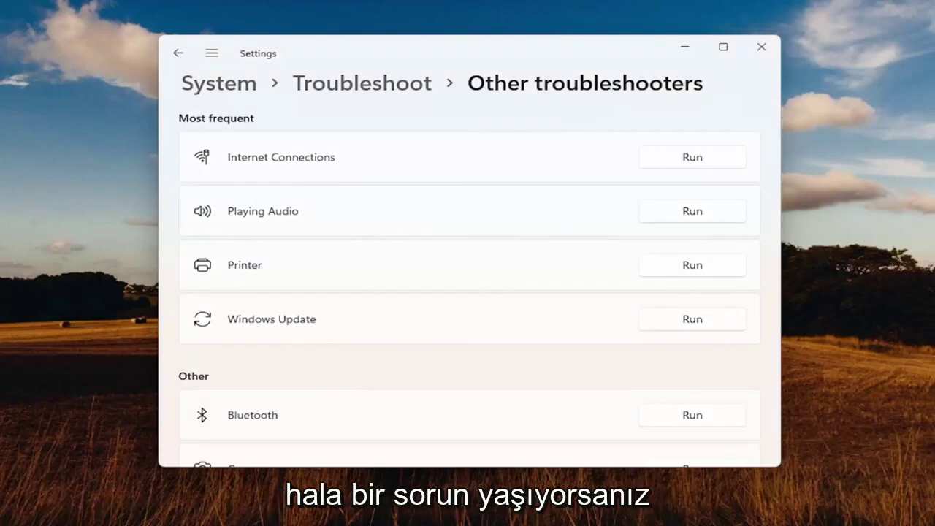
left_click(764, 49)
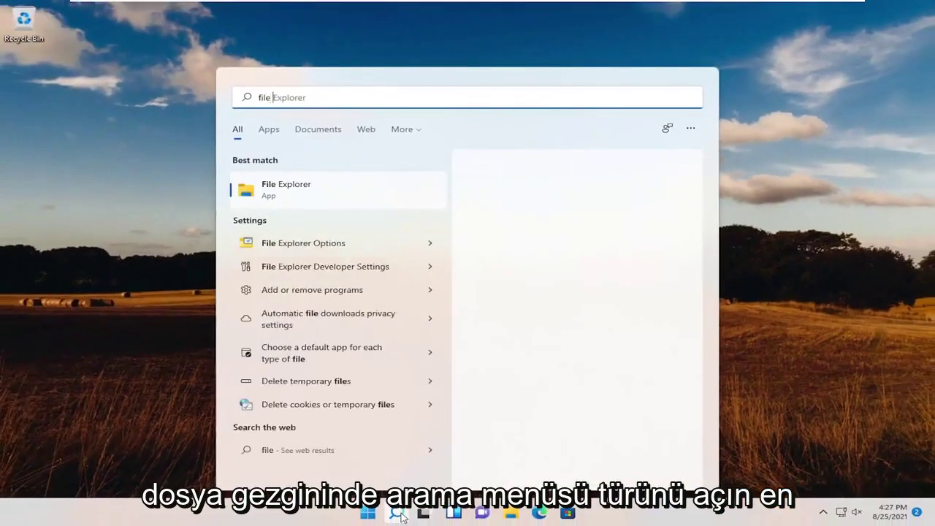
Open C:\Windows\SoftwareDistribution in File Explorer and select its five items.
type("explorer")
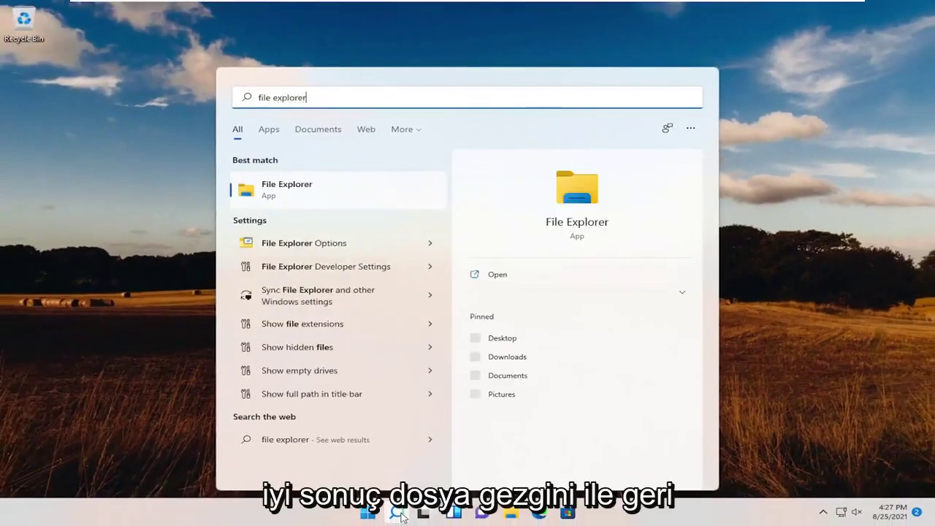
left_click(285, 191)
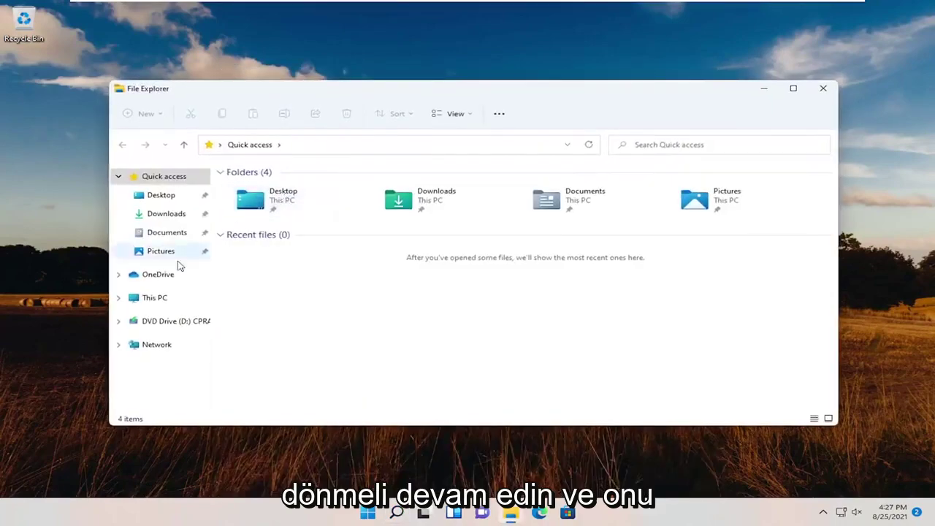
left_click(149, 302)
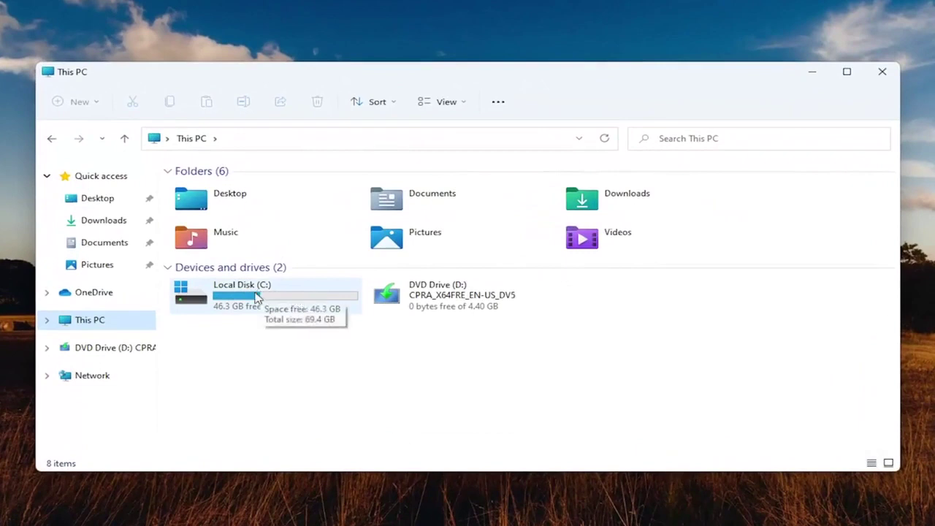
double_click(240, 300)
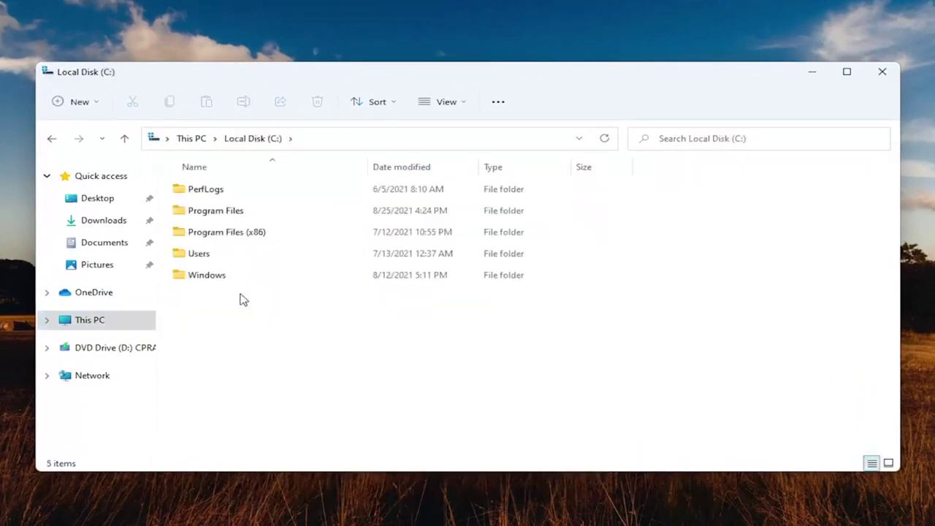
double_click(204, 277)
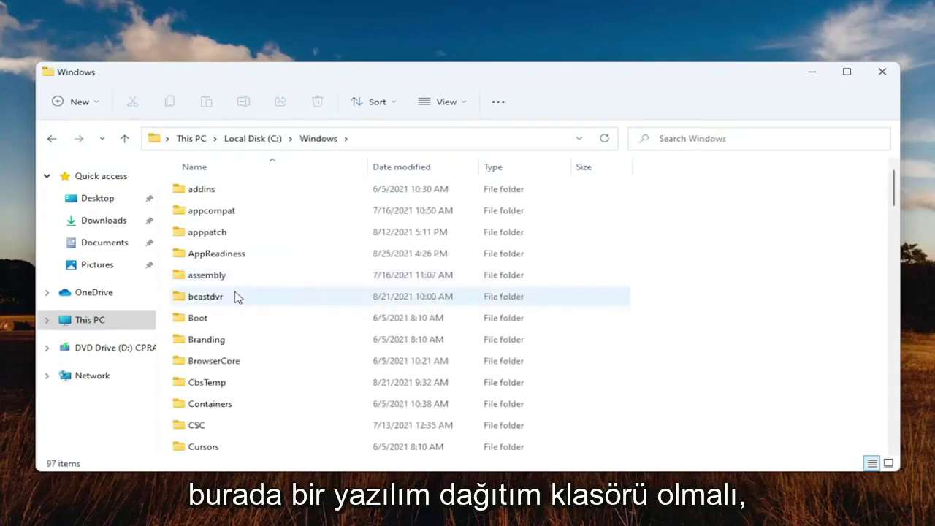
scroll(236, 296, "down", 14)
scroll(236, 296, "down", 3)
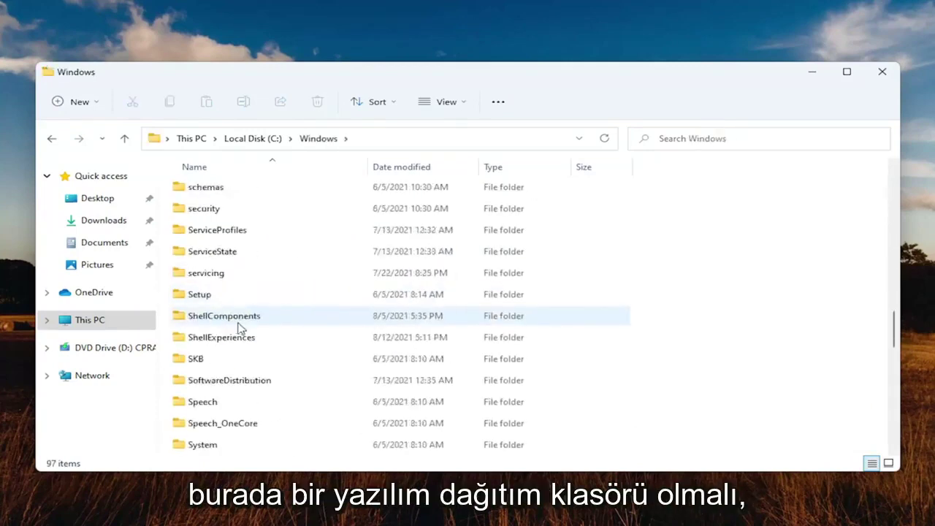
double_click(213, 381)
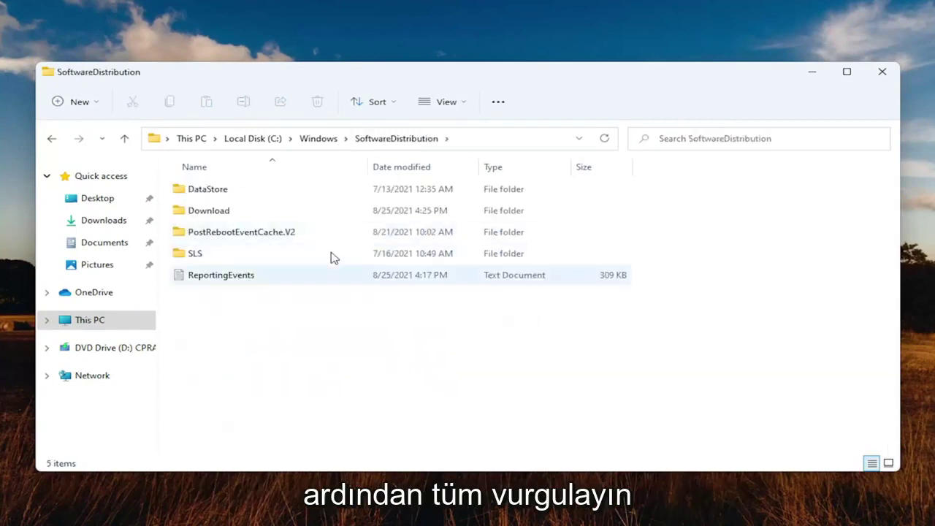
left_click_drag(447, 372, 210, 213)
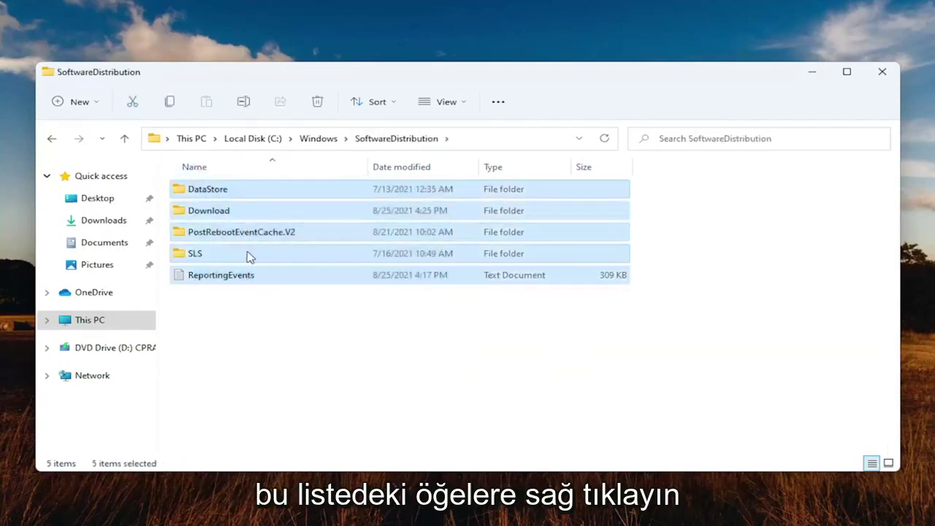
Delete the SoftwareDistribution items, skipping the in-use DataStore and ReportingEvents folders.
right_click(241, 229)
key("ctrl+a")
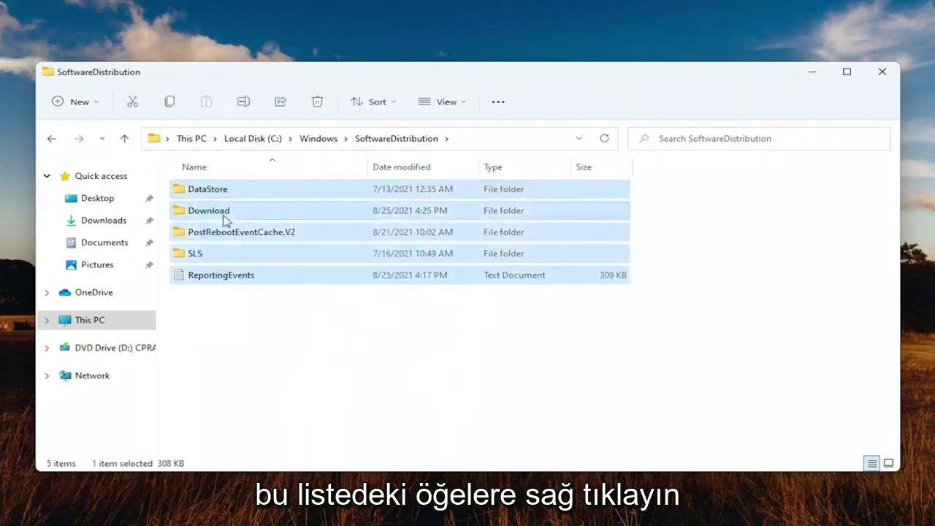
right_click(228, 219)
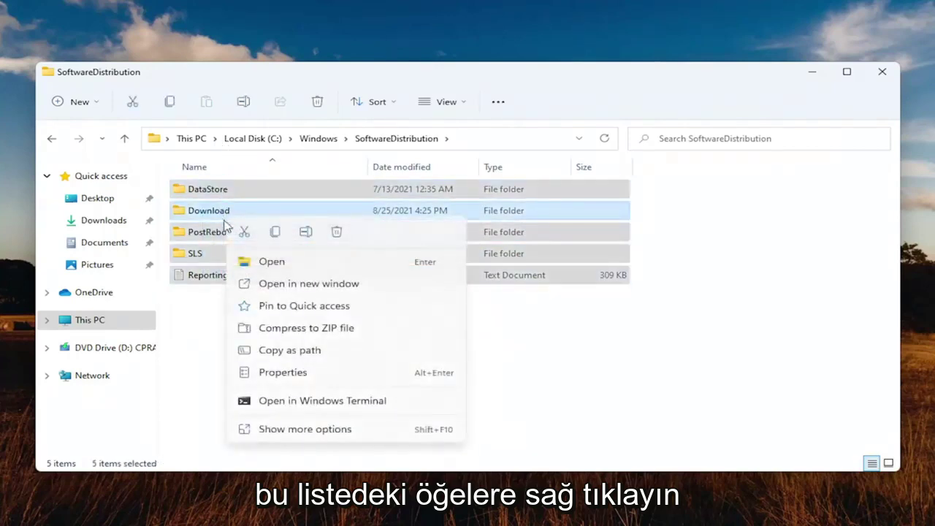
left_click(337, 233)
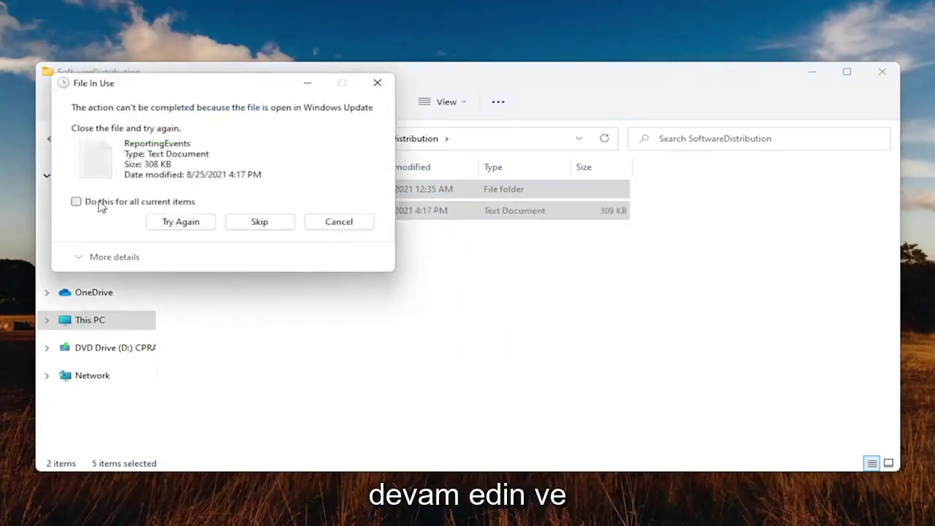
left_click(252, 227)
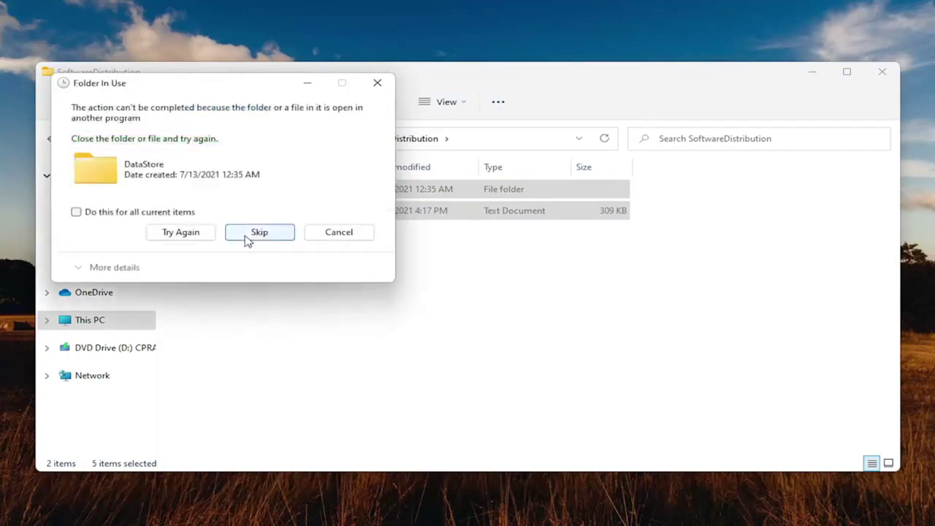
left_click(376, 83)
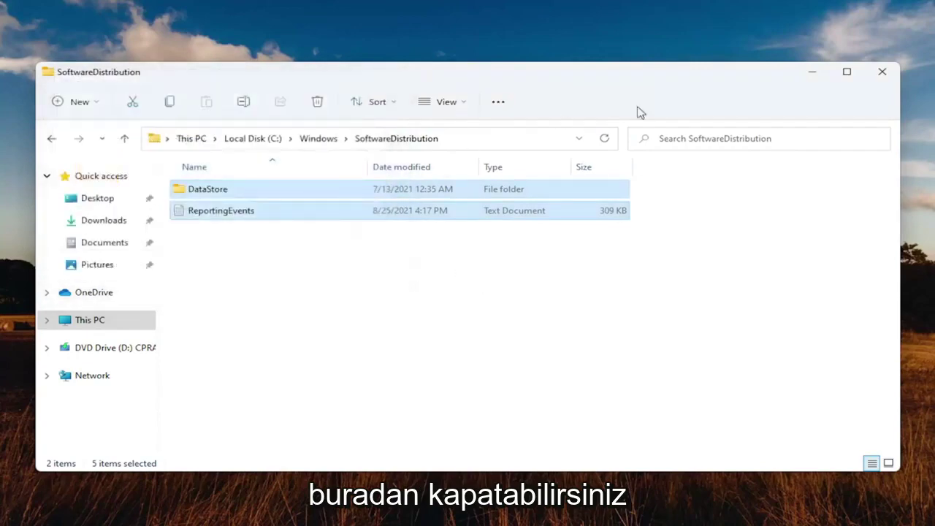
left_click(813, 73)
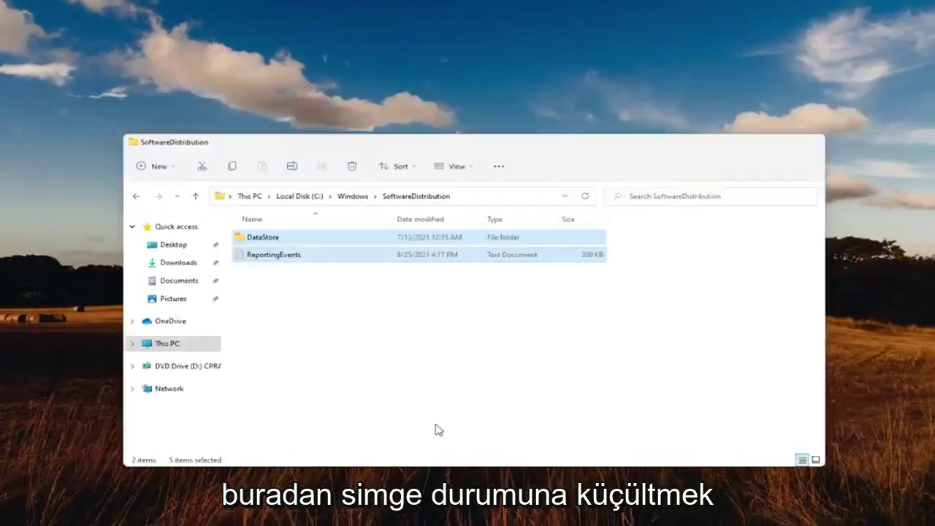
left_click(400, 513)
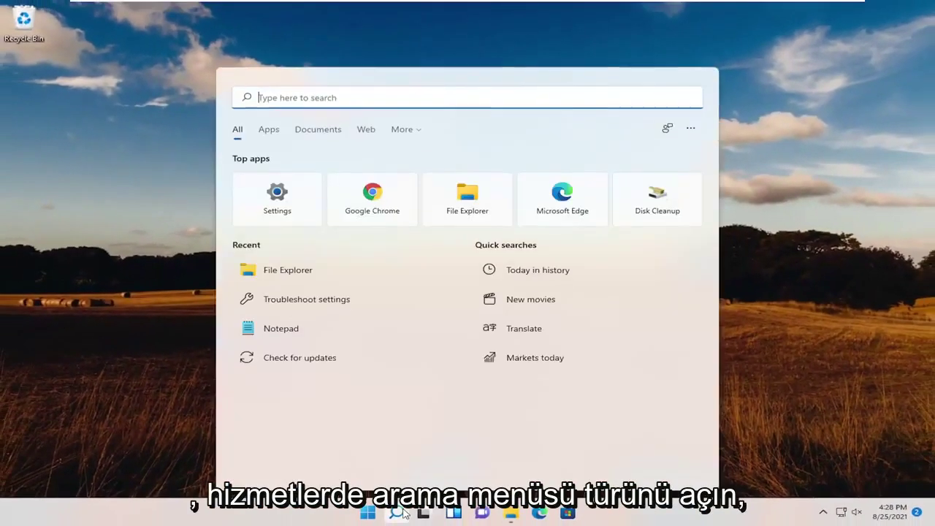
Open Services and stop the Background Intelligent Transfer Service.
type("services")
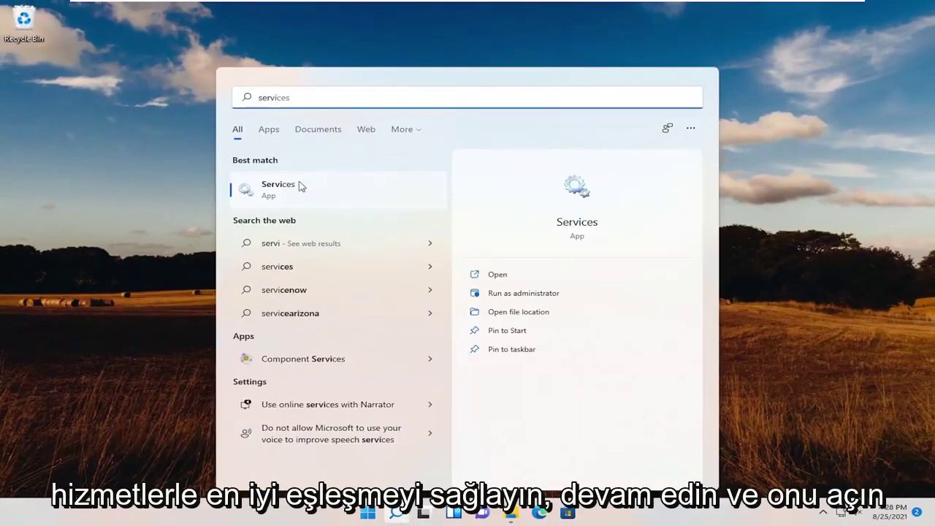
left_click(285, 191)
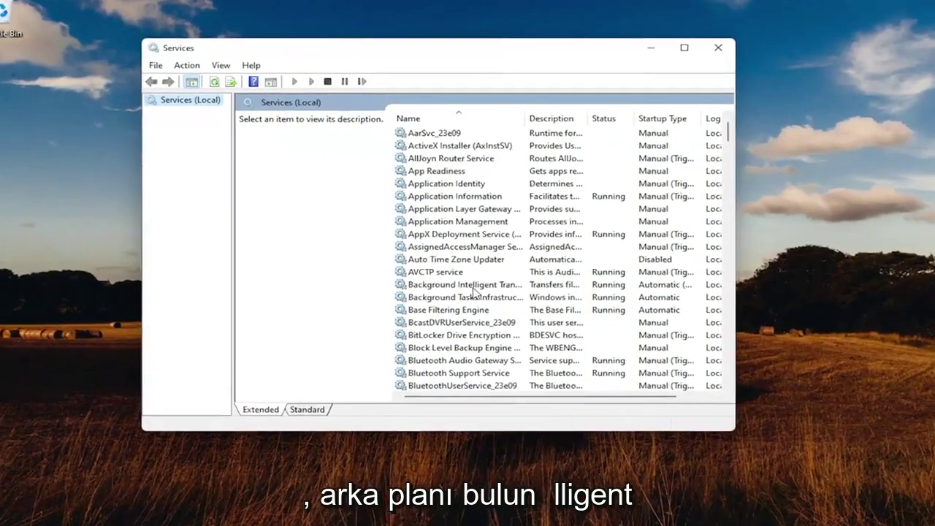
double_click(470, 285)
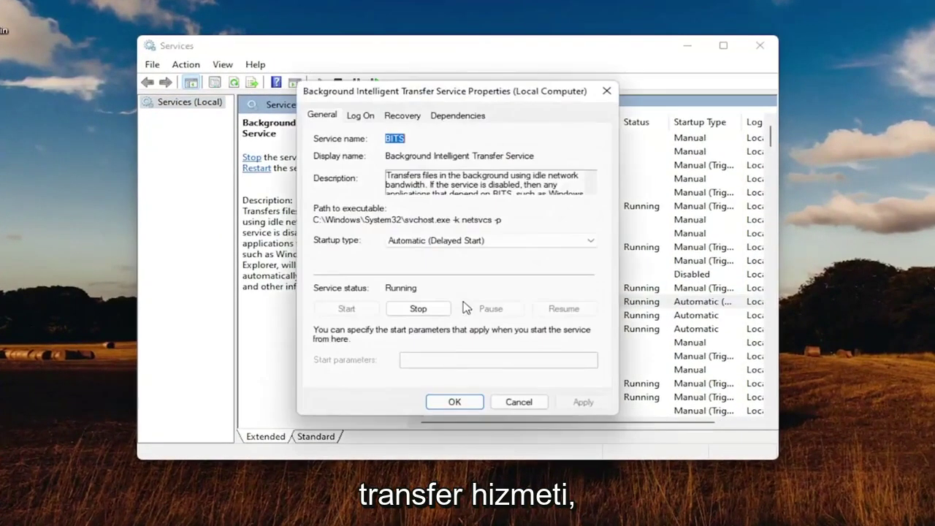
left_click(416, 309)
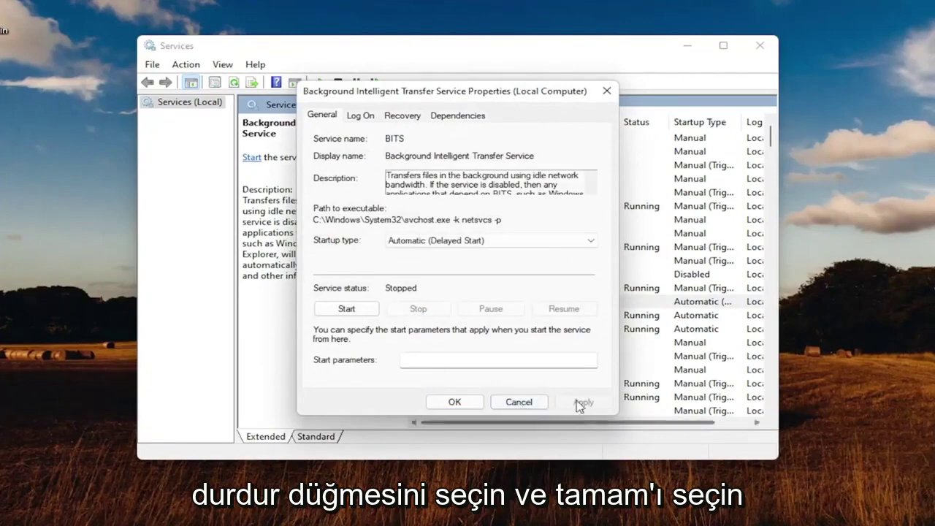
left_click(449, 402)
Stop the Windows Update service.
scroll(743, 312, "down", 15)
scroll(742, 312, "down", 20)
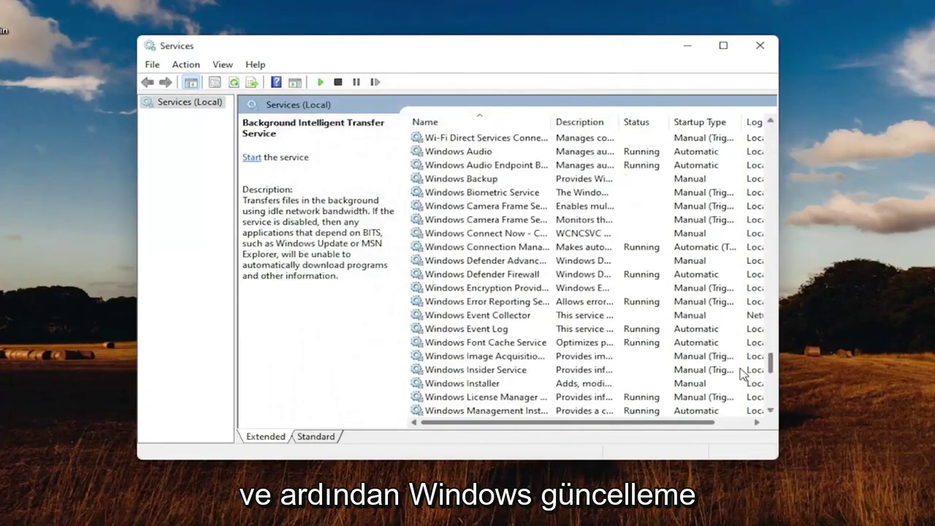
double_click(460, 288)
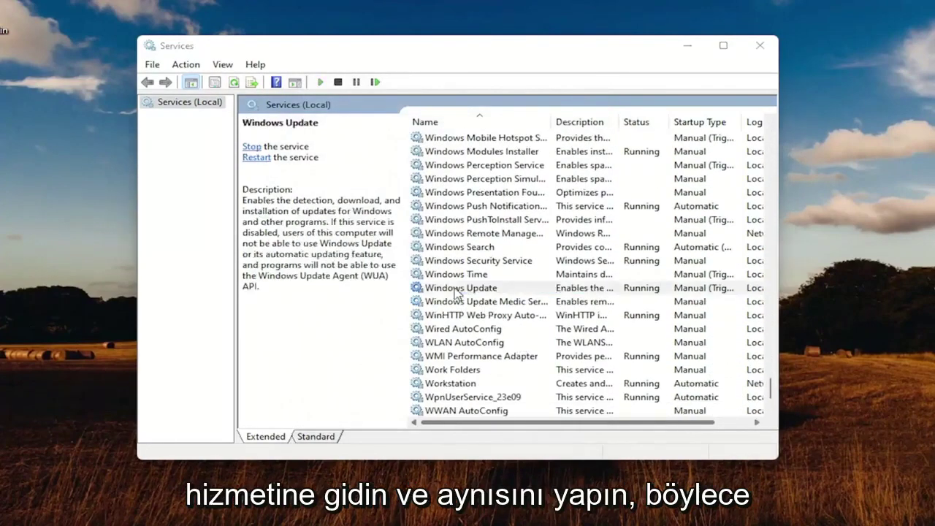
left_click(414, 310)
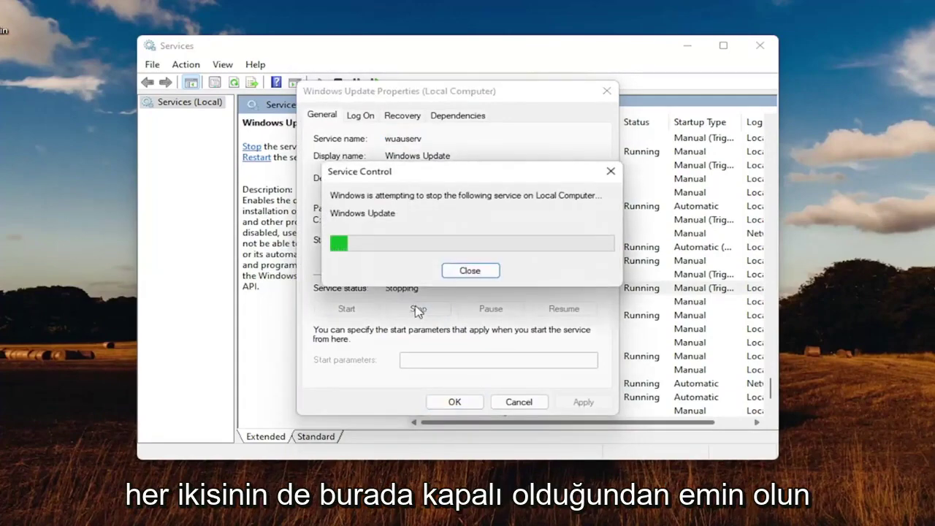
left_click(460, 403)
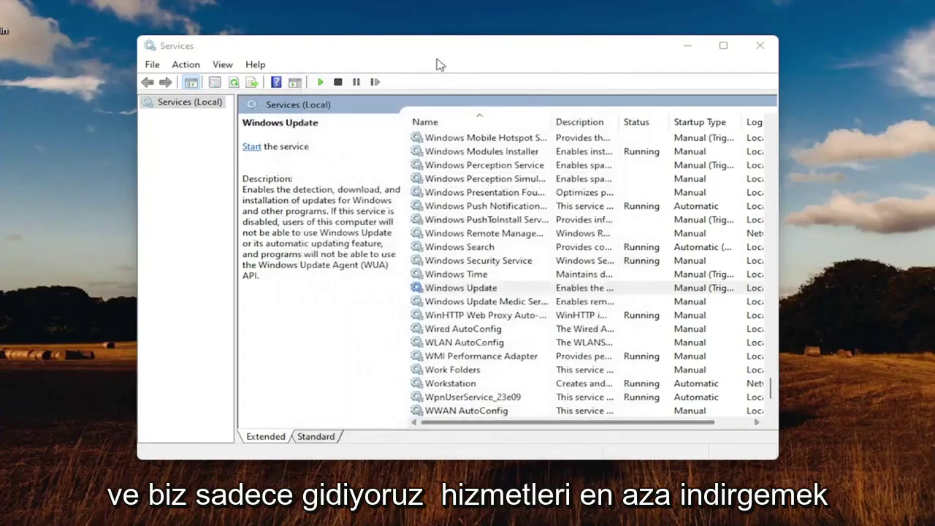
left_click(686, 46)
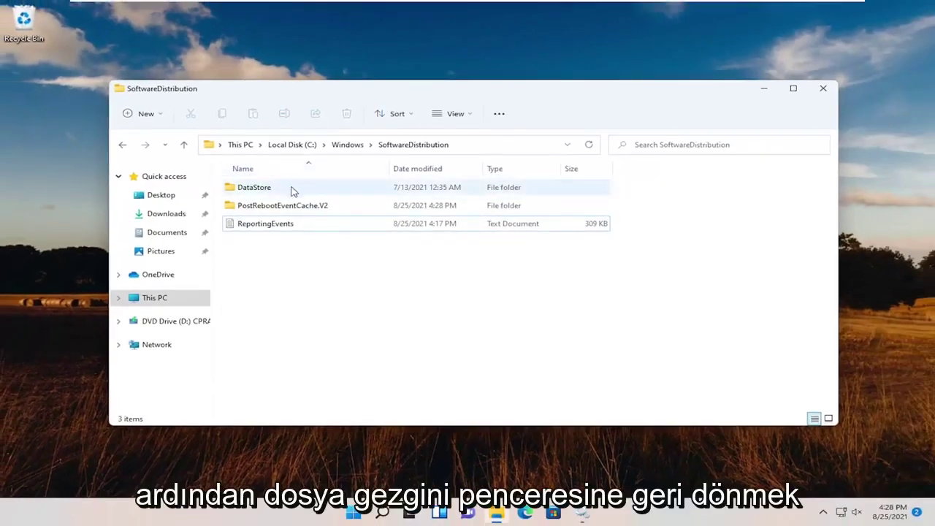
Delete the three remaining items so SoftwareDistribution has 0 items, then close it.
left_click_drag(216, 177, 512, 271)
right_click(307, 211)
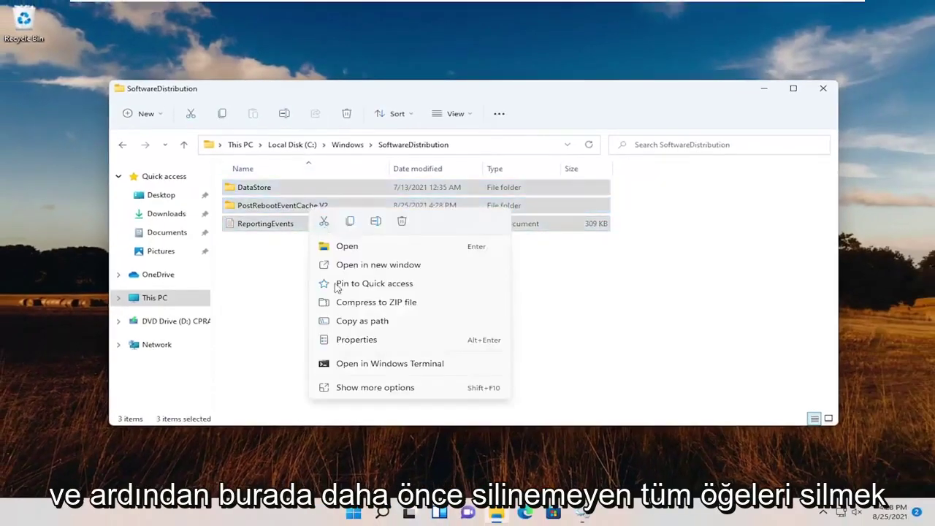
left_click(402, 221)
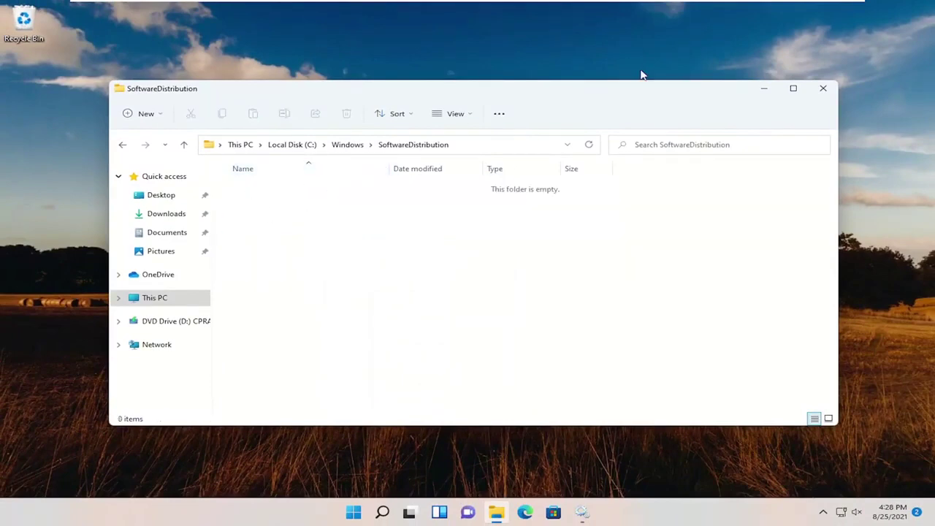
left_click(823, 88)
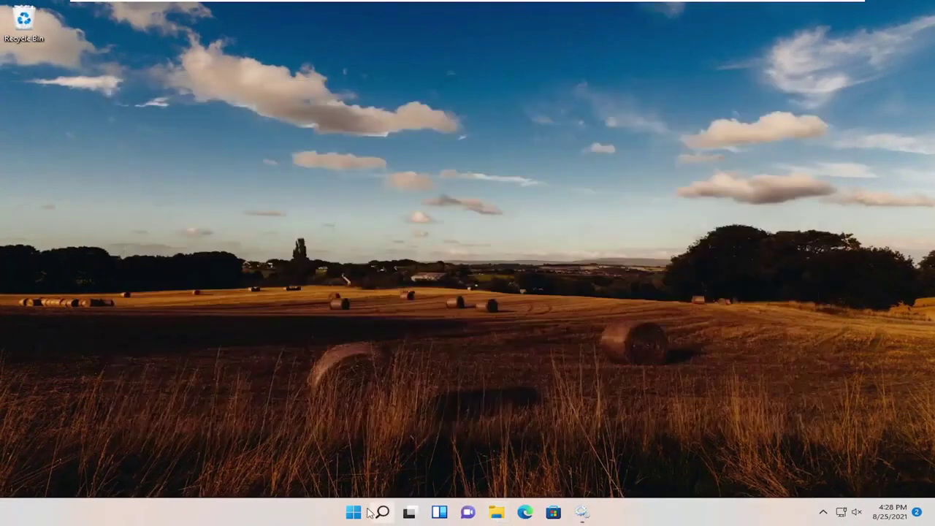
left_click(584, 517)
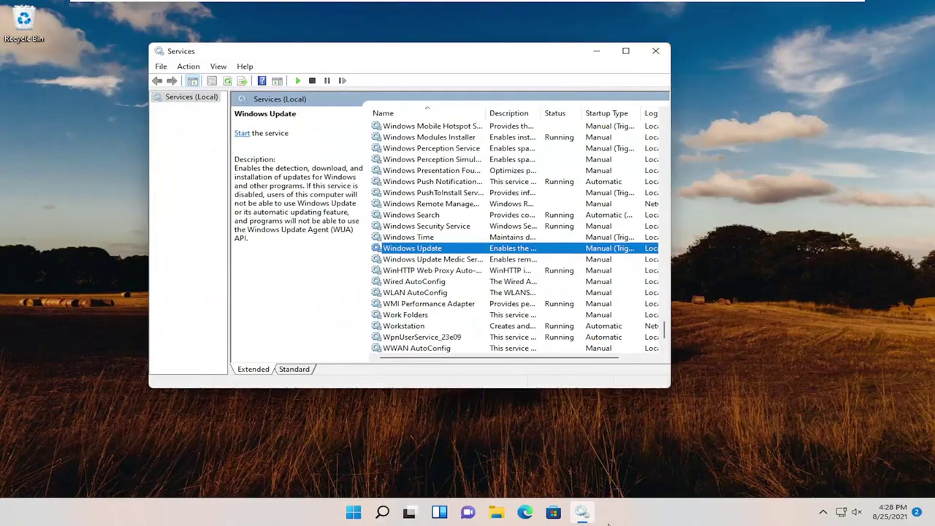
Start the Windows Update service again.
left_click(585, 517)
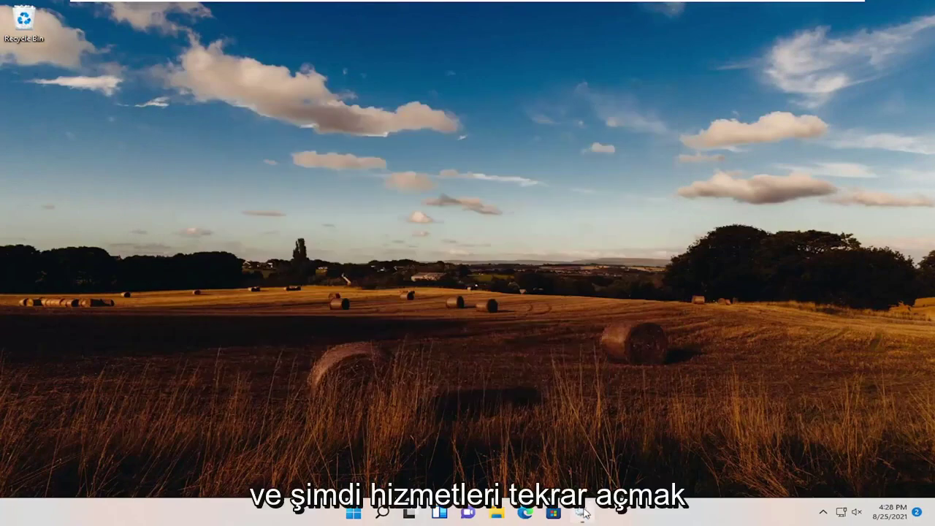
left_click(584, 517)
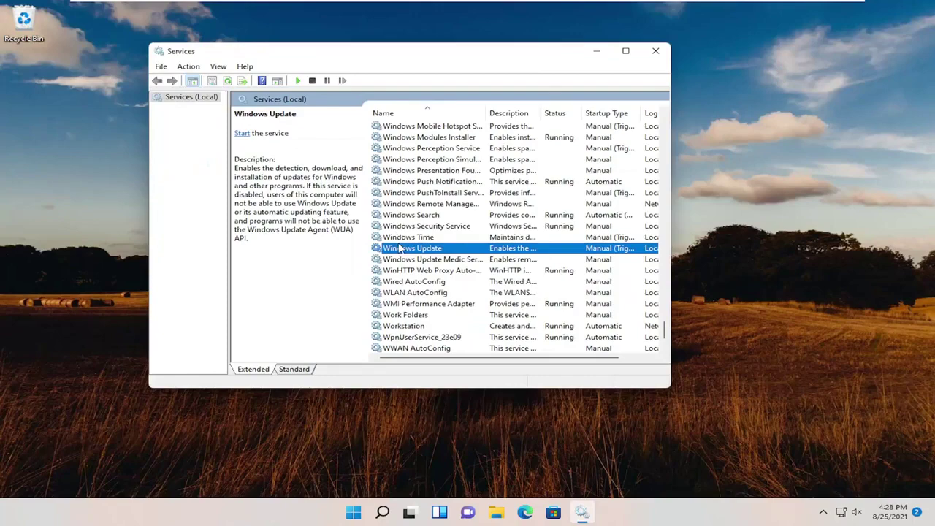
double_click(400, 249)
left_click(330, 267)
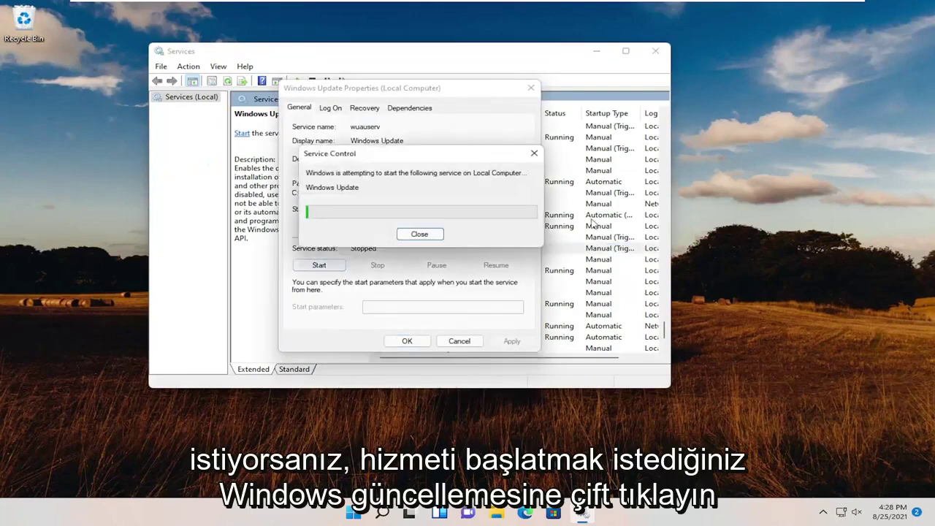
left_click(407, 341)
Start the Background Intelligent Transfer Service, then close all properties dialogs and Services.
scroll(420, 260, "up", 20)
double_click(415, 261)
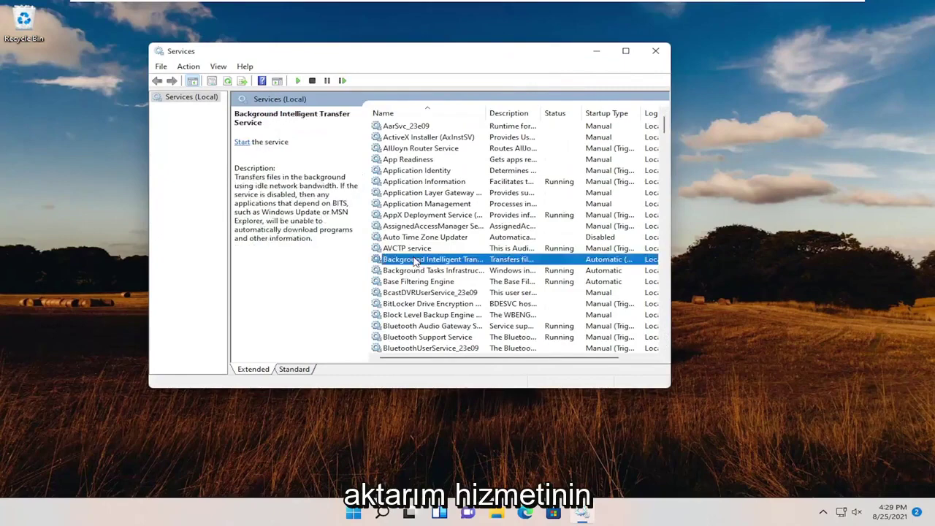
left_click(346, 283)
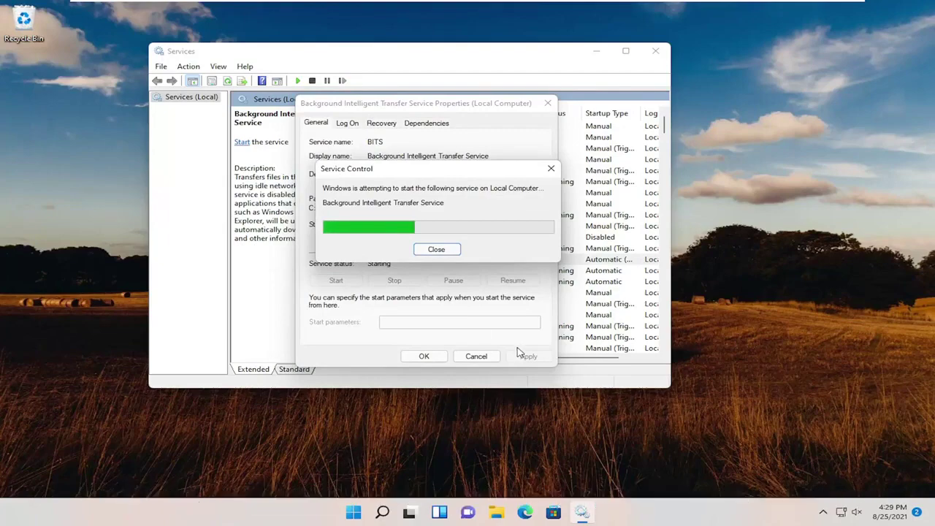
left_click(423, 357)
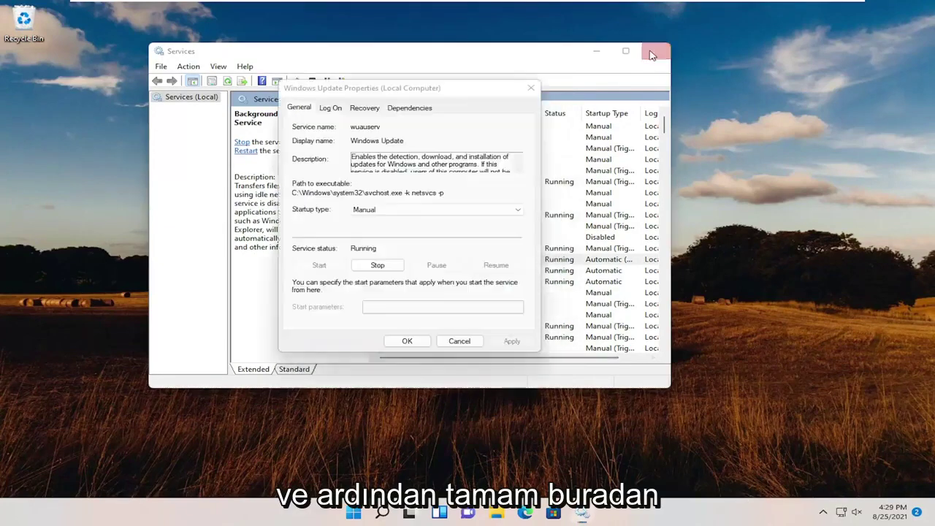
left_click(652, 53)
left_click(555, 278)
left_click(407, 341)
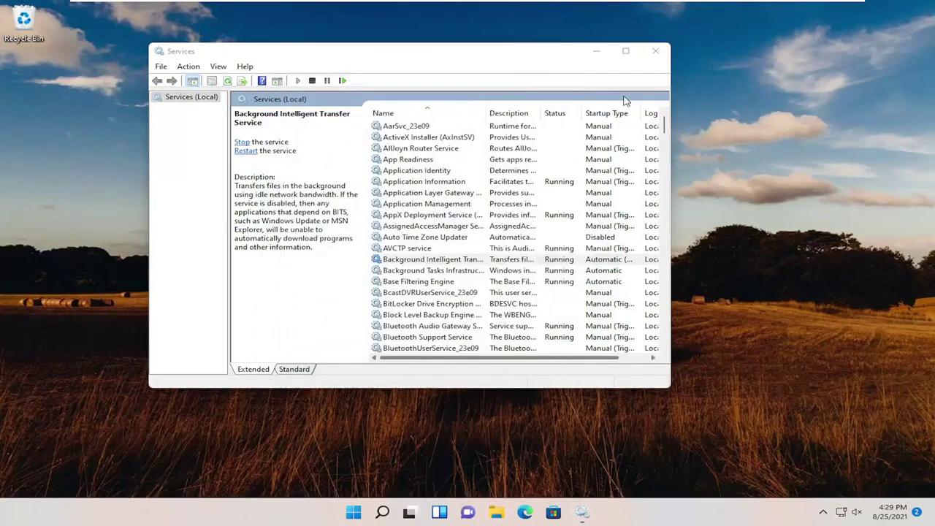
left_click(655, 50)
Restart the PC from the Start button's quick links, then open Windows search after sign-in.
right_click(368, 514)
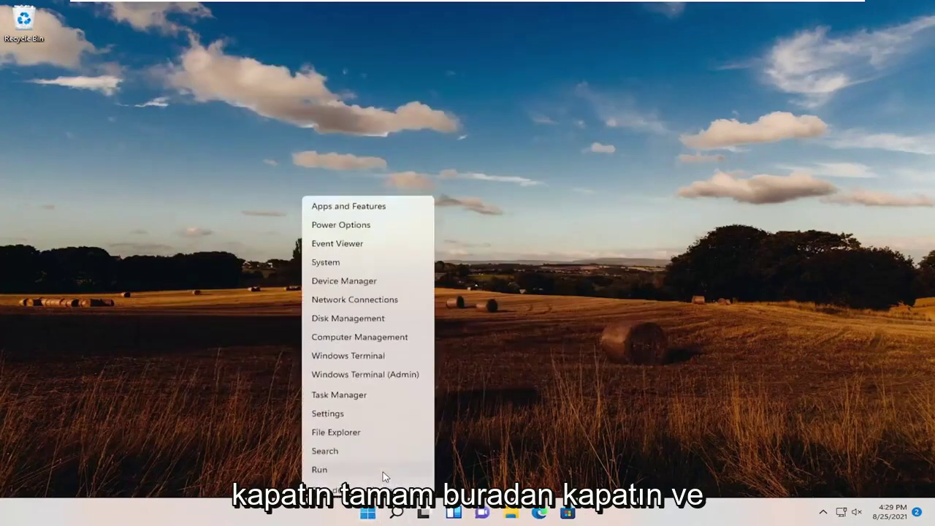
mouse_move(409, 465)
left_click(460, 486)
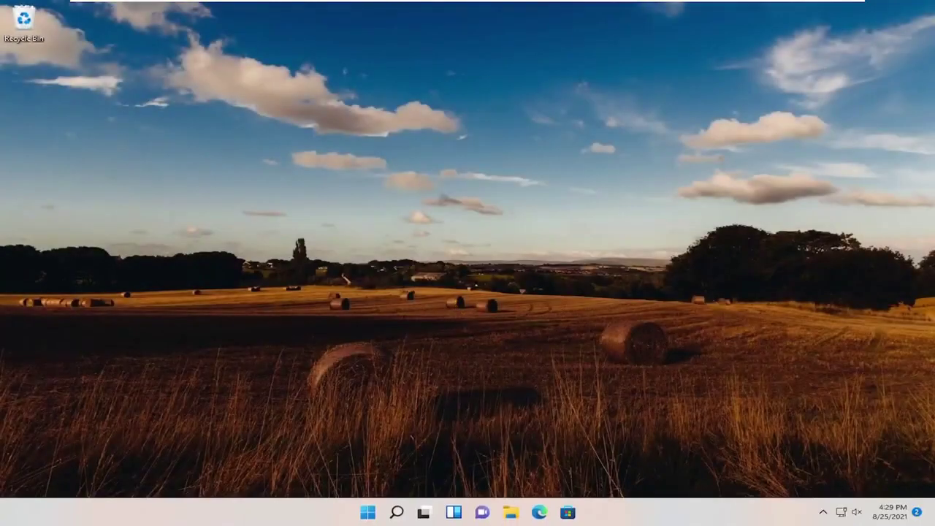
left_click(395, 513)
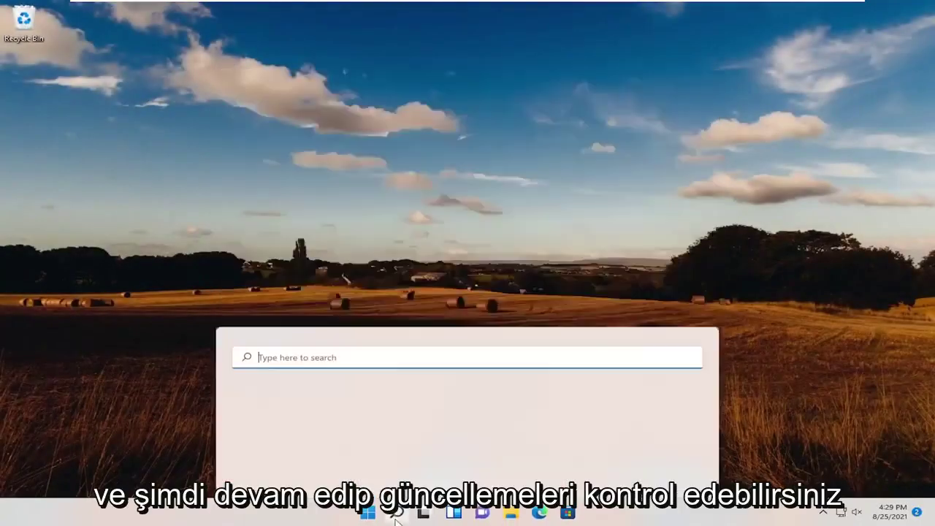